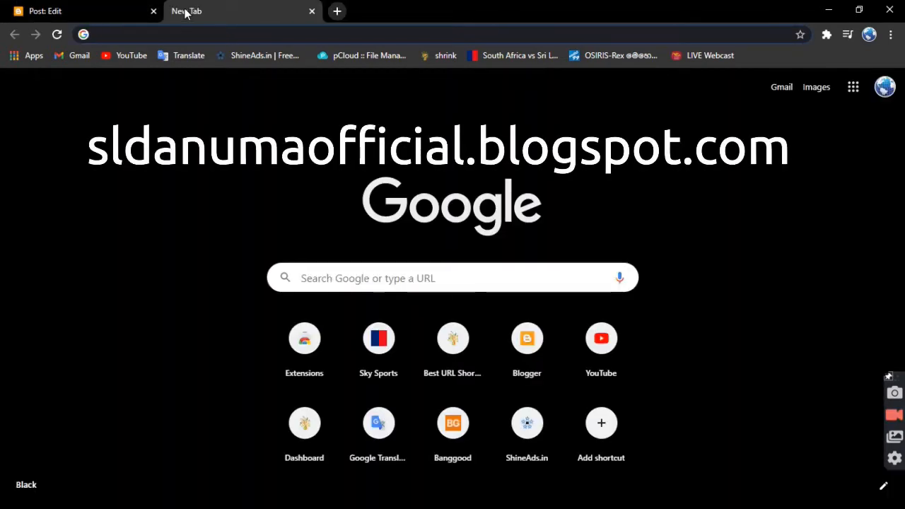
Open sldanumaofficial.blogspot.com and examine the titles of the Blogger website and WhatsApp & Viber app posts.
type("sl")
key("Return")
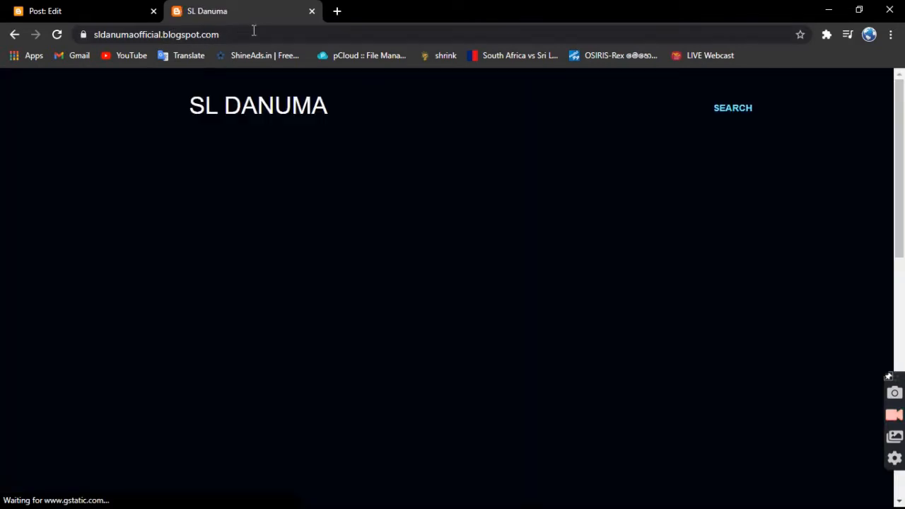
scroll(520, 300, "down", 10)
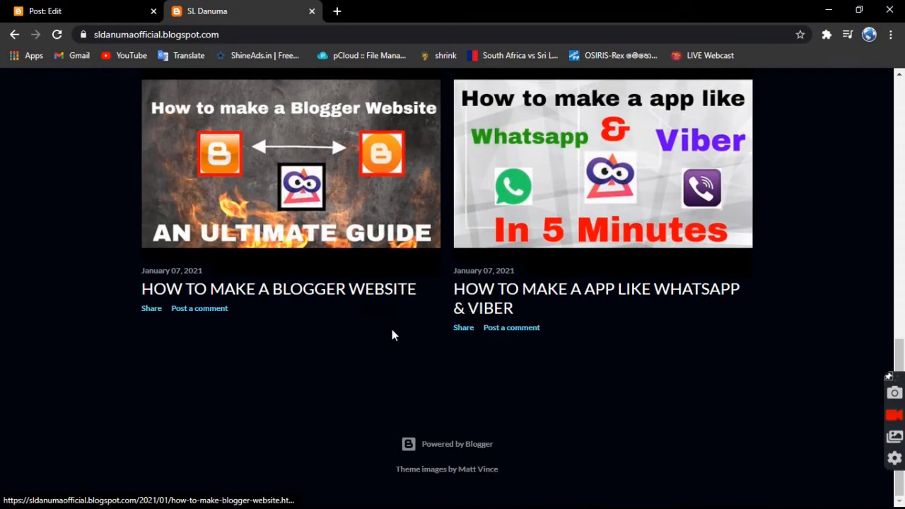
scroll(394, 333, "up", 10)
scroll(466, 357, "down", 10)
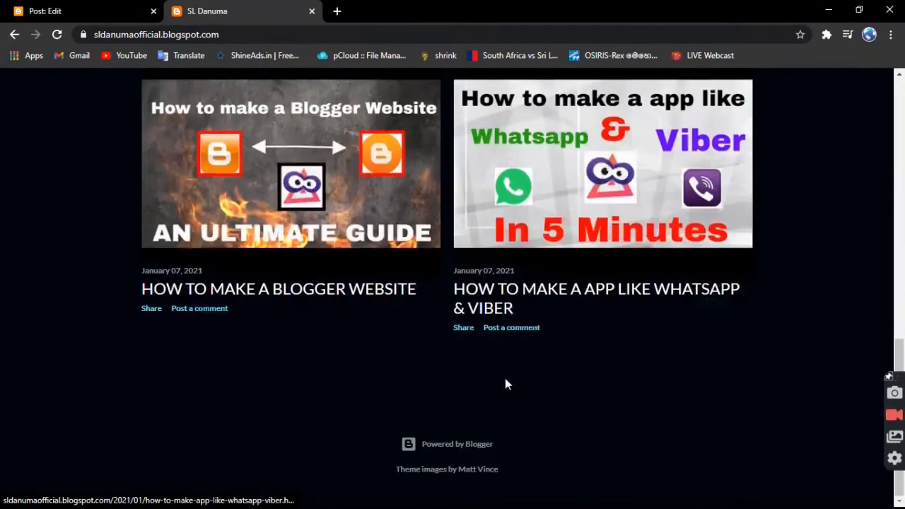
left_click_drag(128, 287, 510, 311)
left_click_drag(562, 322, 449, 288)
left_click(608, 381)
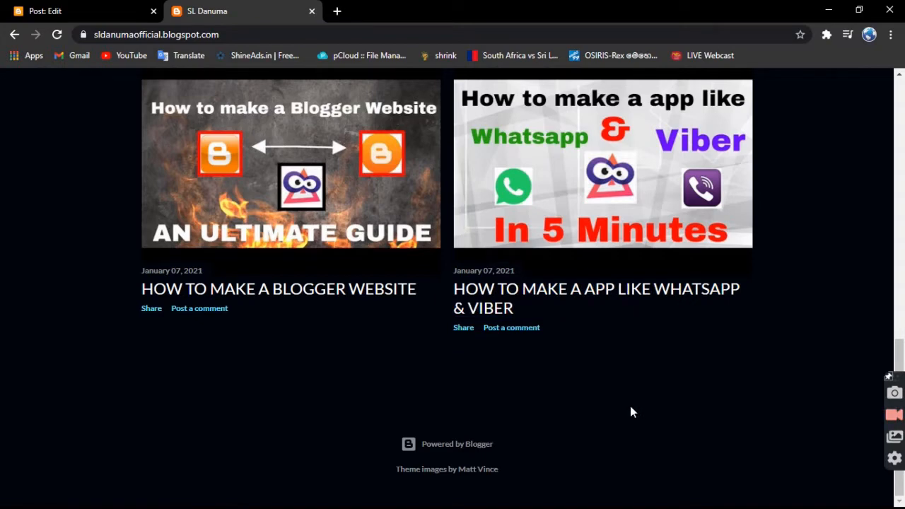
left_click_drag(426, 288, 144, 297)
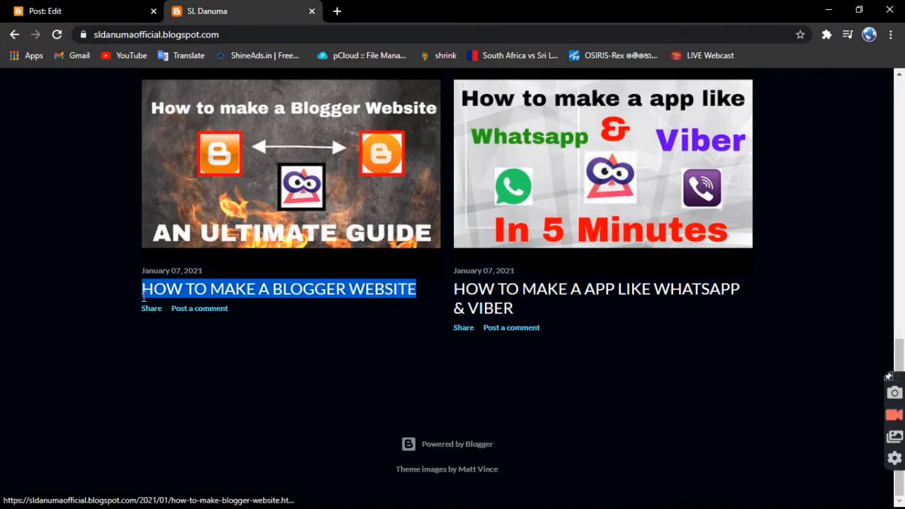
left_click(209, 436)
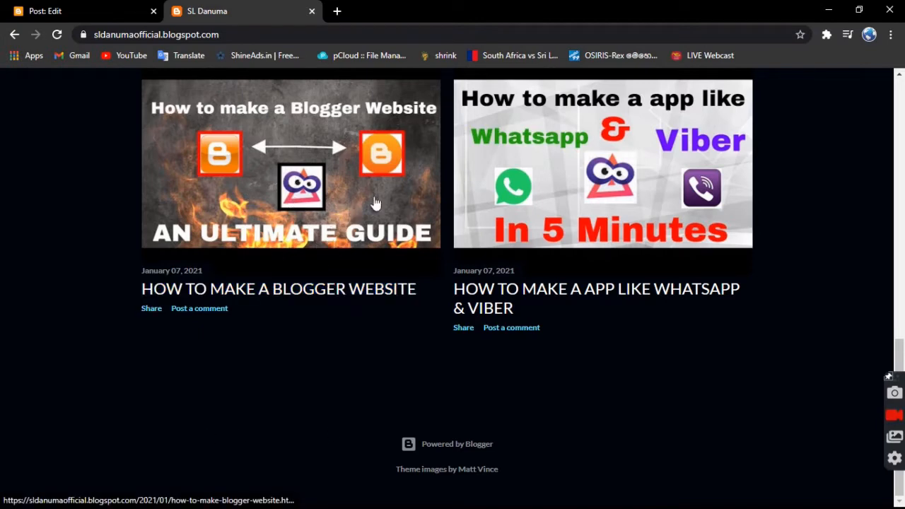
left_click_drag(426, 293, 145, 278)
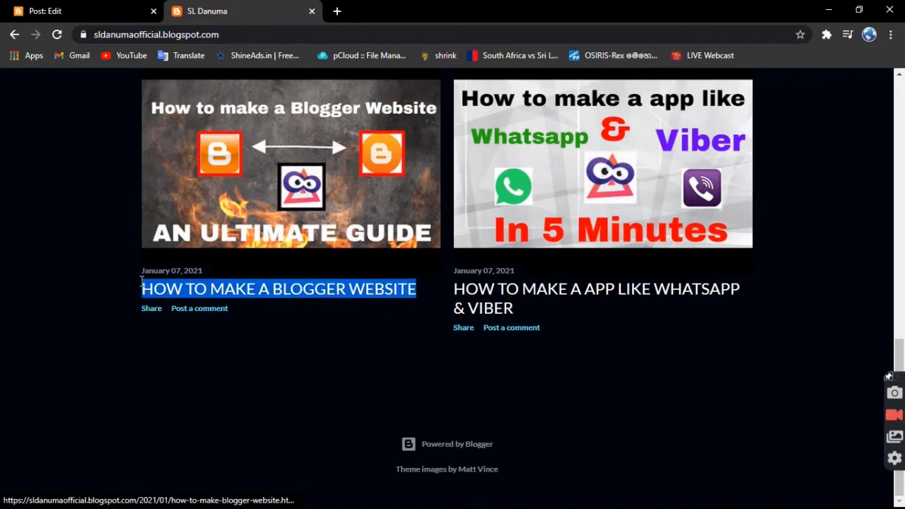
Return to the open blog post draft and title it "How to make a professional blogger post".
left_click(44, 11)
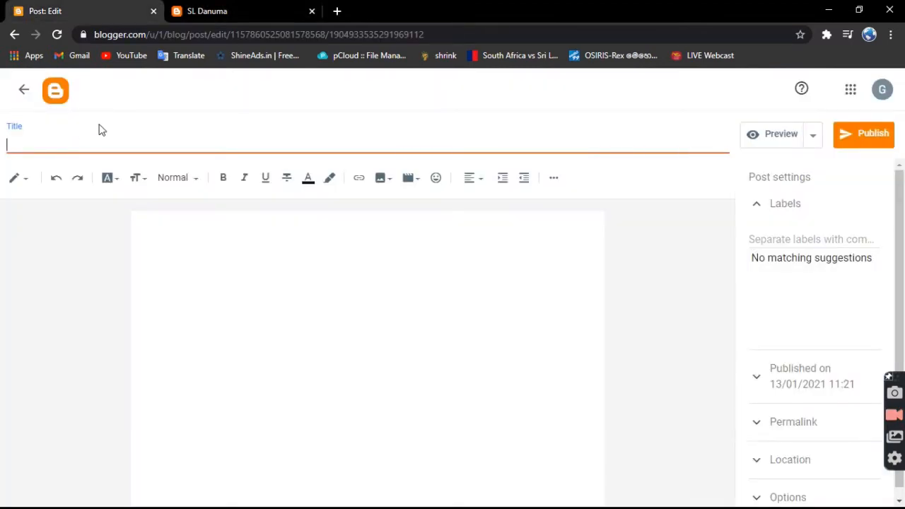
type("H")
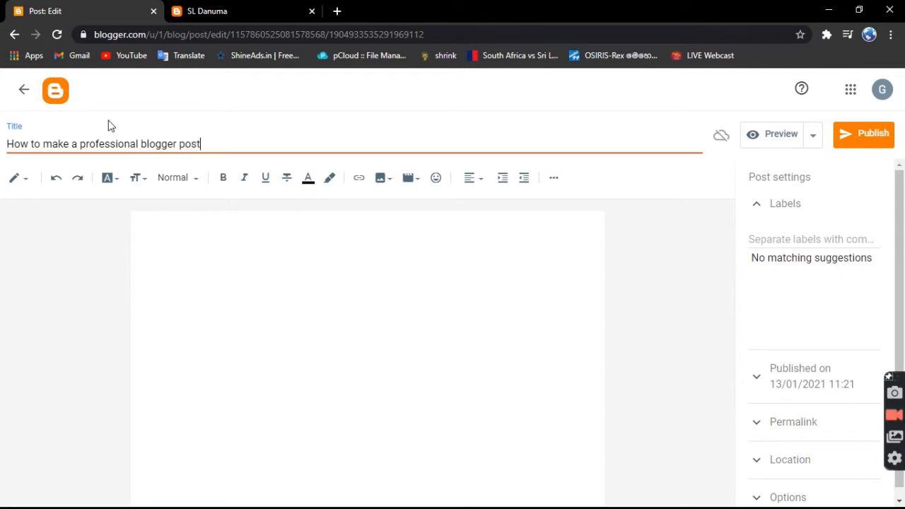
left_click(196, 224)
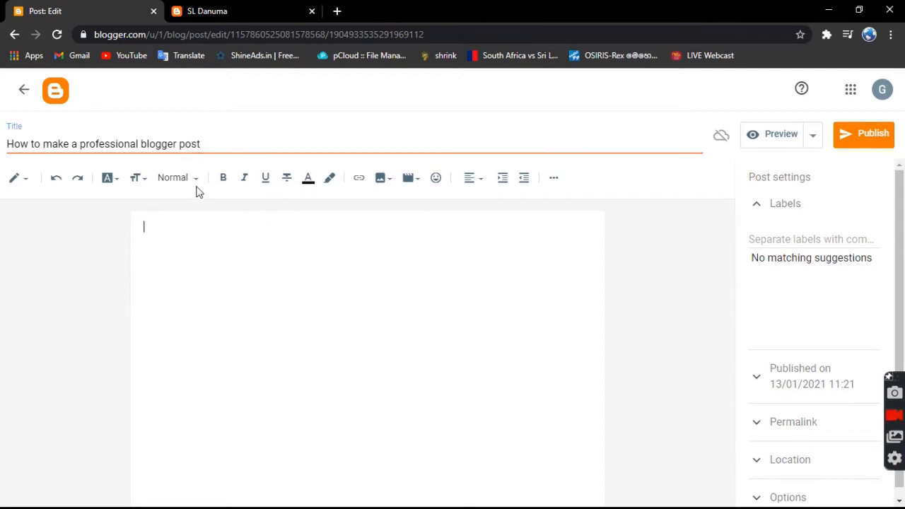
Copy the post title and paste it into the empty post body as a heading line.
left_click_drag(229, 143, 6, 159)
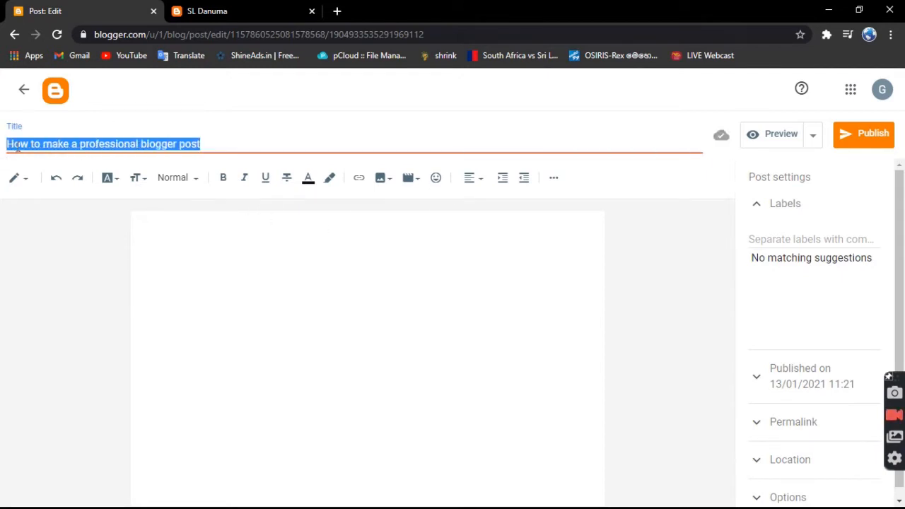
right_click(18, 150)
left_click(44, 172)
left_click(225, 226)
right_click(226, 232)
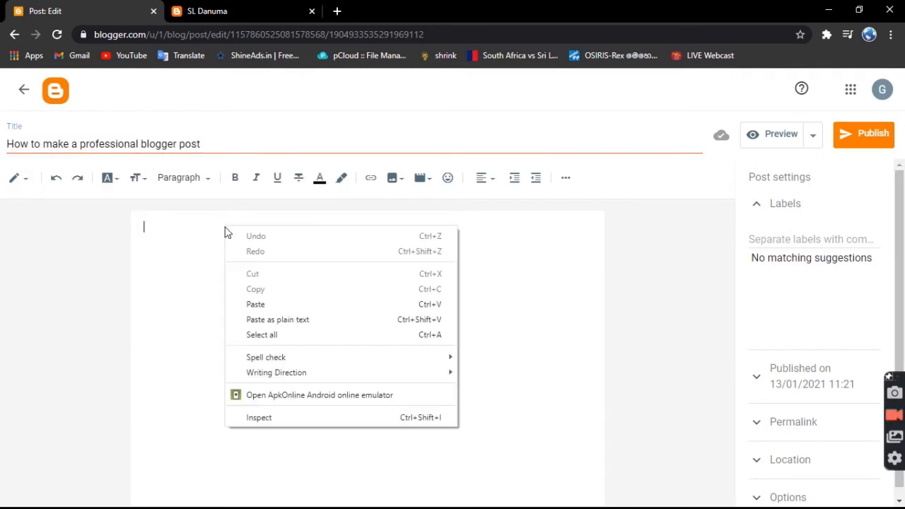
left_click(270, 304)
Set the font size of the pasted heading line to Large.
left_click_drag(362, 229, 22, 264)
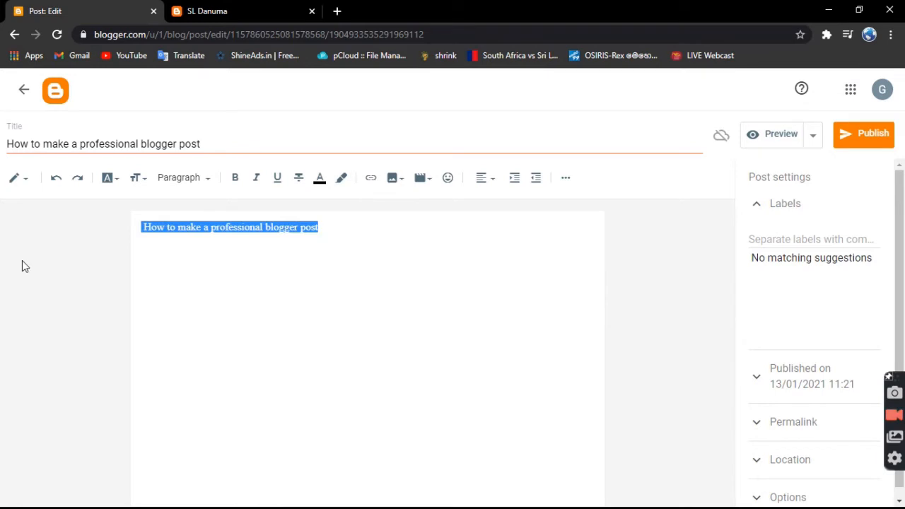
left_click(142, 182)
left_click(152, 325)
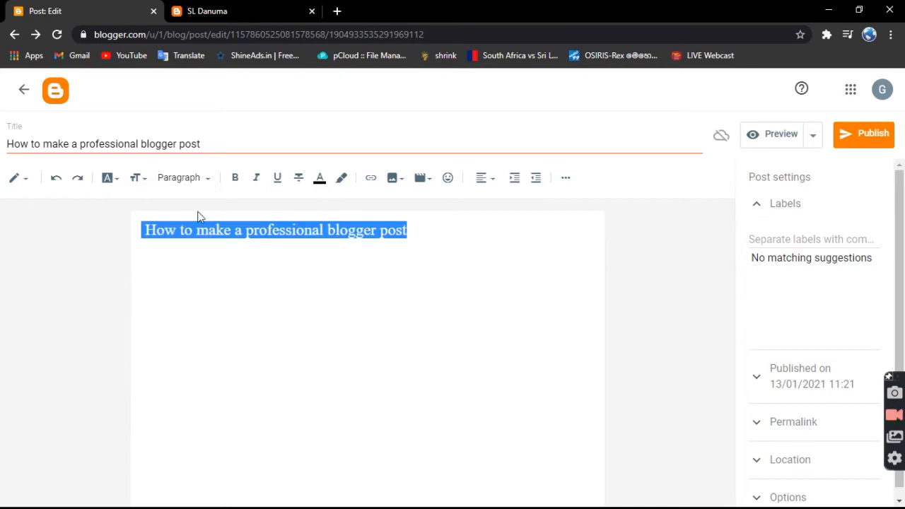
Set the font size of the heading line in the post body to Largest.
left_click(326, 265)
left_click_drag(433, 226, 15, 192)
right_click(14, 191)
key("Escape")
left_click(144, 185)
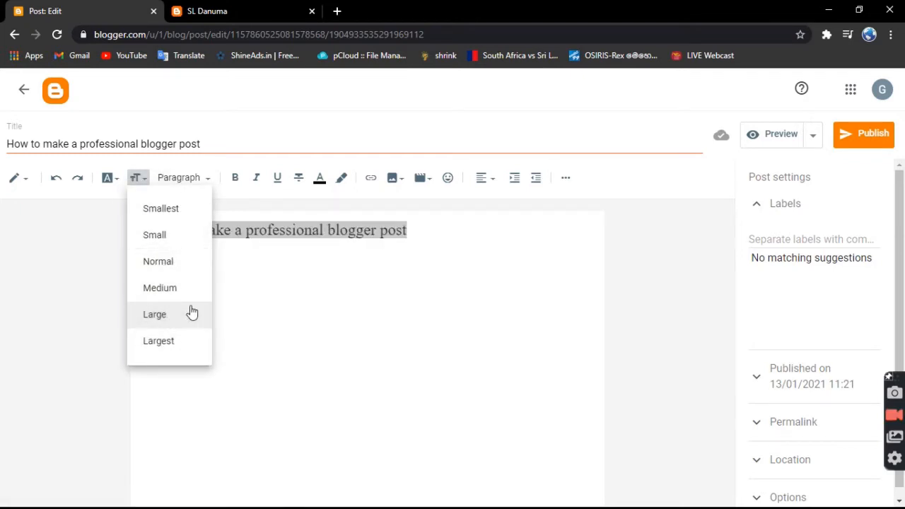
left_click(188, 351)
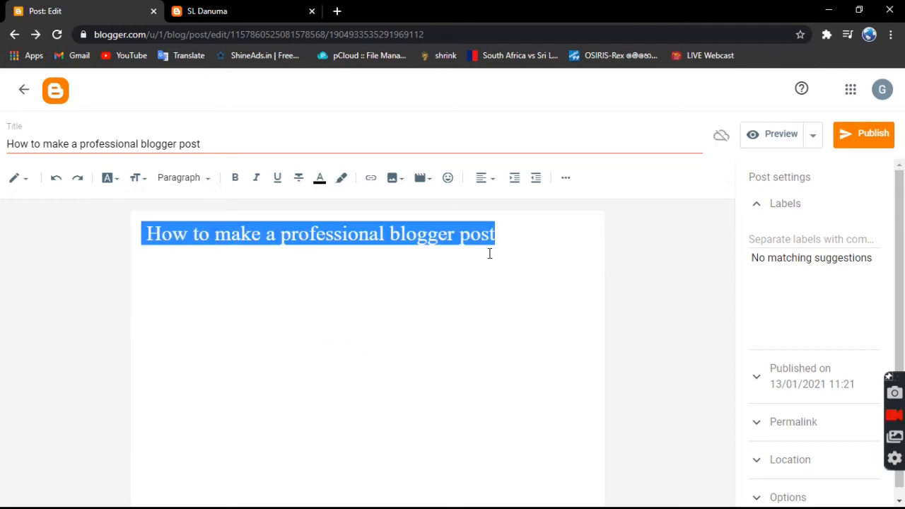
Centre-align the heading line in the post body.
left_click_drag(527, 230, 643, 259)
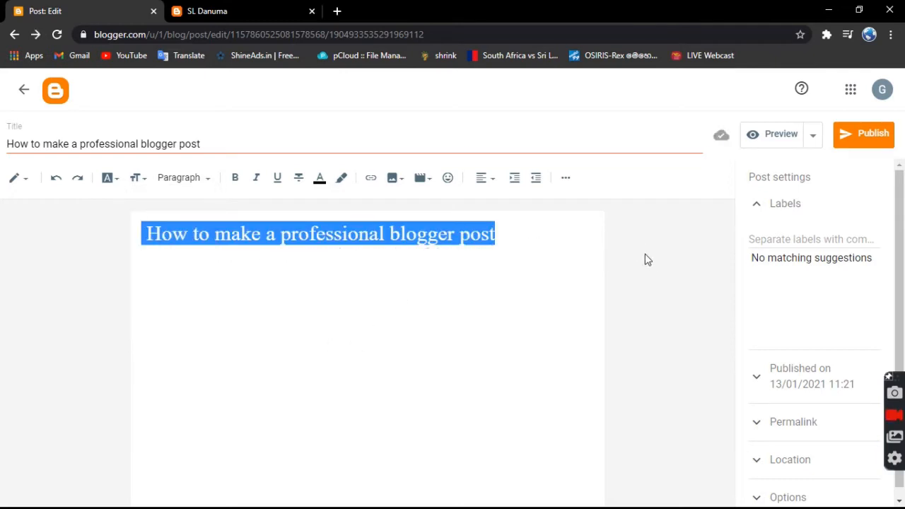
left_click(492, 184)
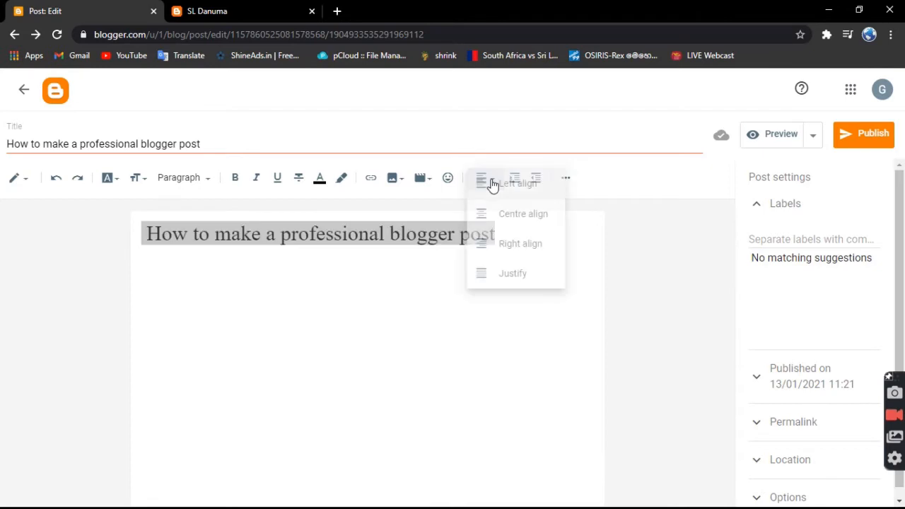
left_click(519, 221)
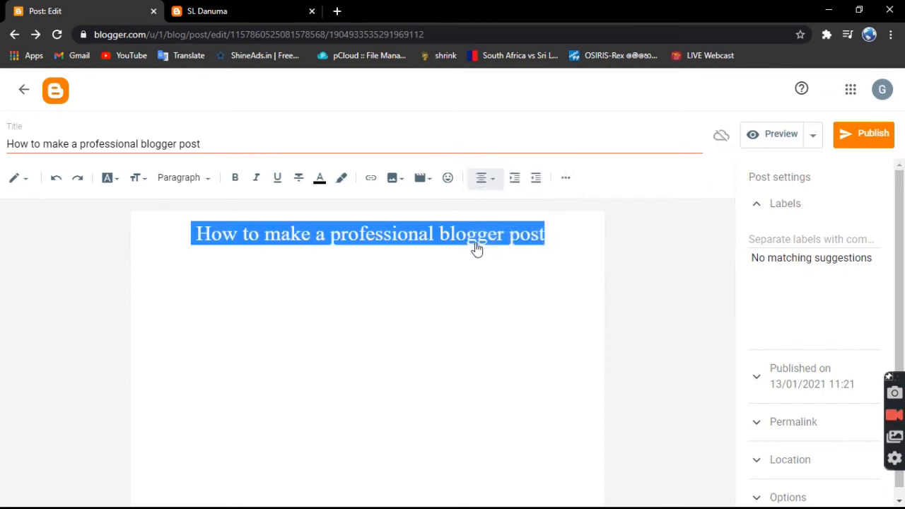
left_click(406, 335)
left_click(563, 234)
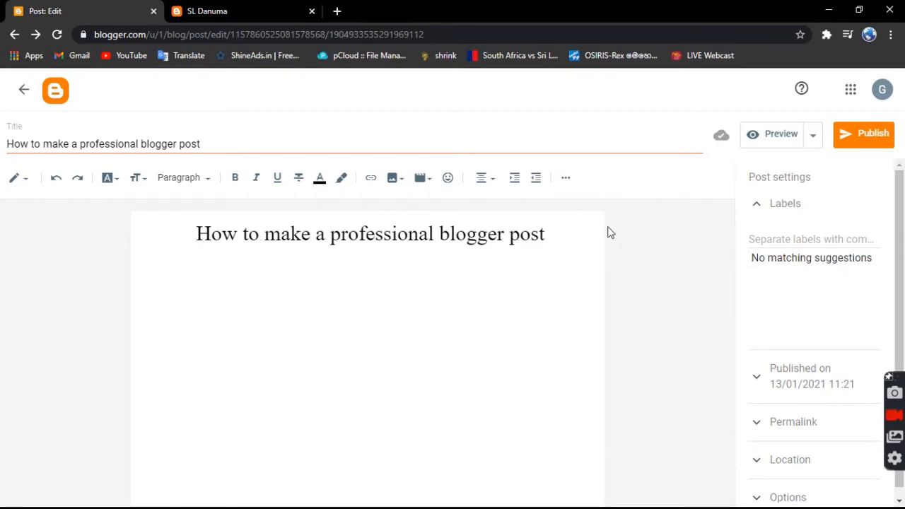
left_click(483, 179)
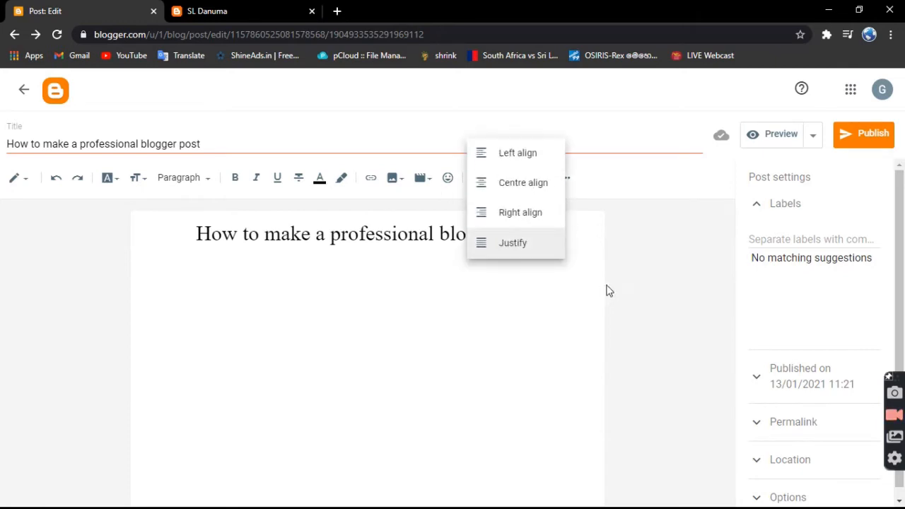
left_click(635, 300)
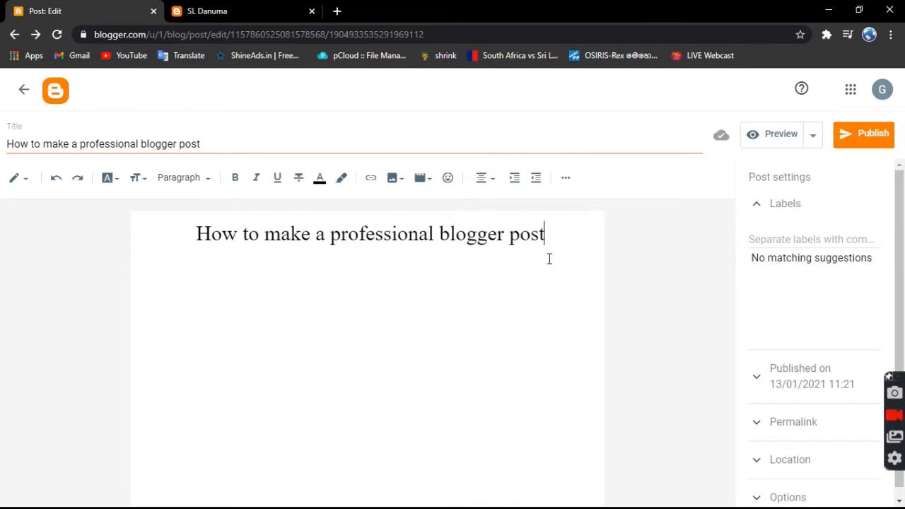
Change the text colour of the whole heading line to bright red.
left_click_drag(562, 240, 149, 234)
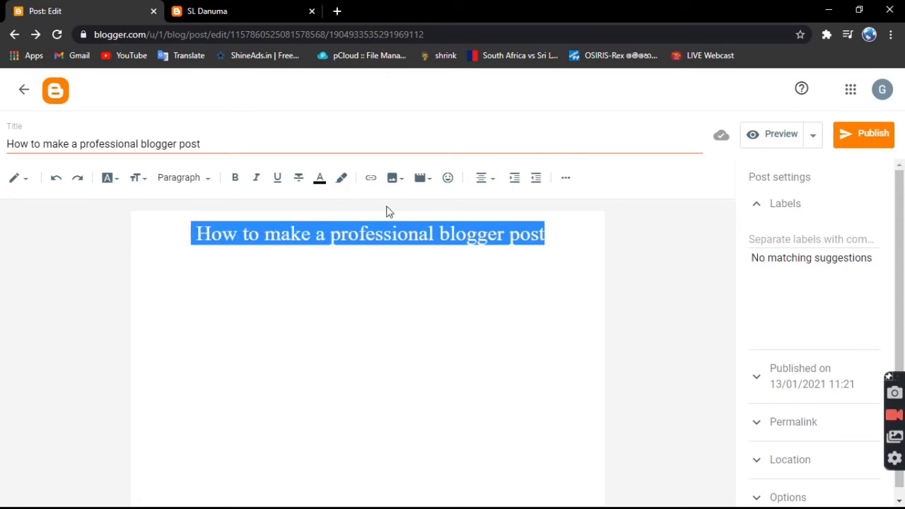
left_click(319, 179)
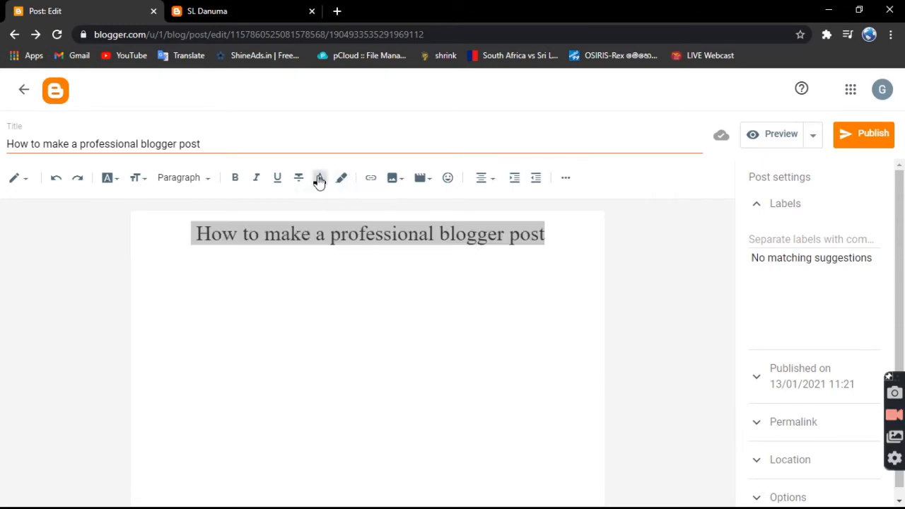
left_click(379, 200)
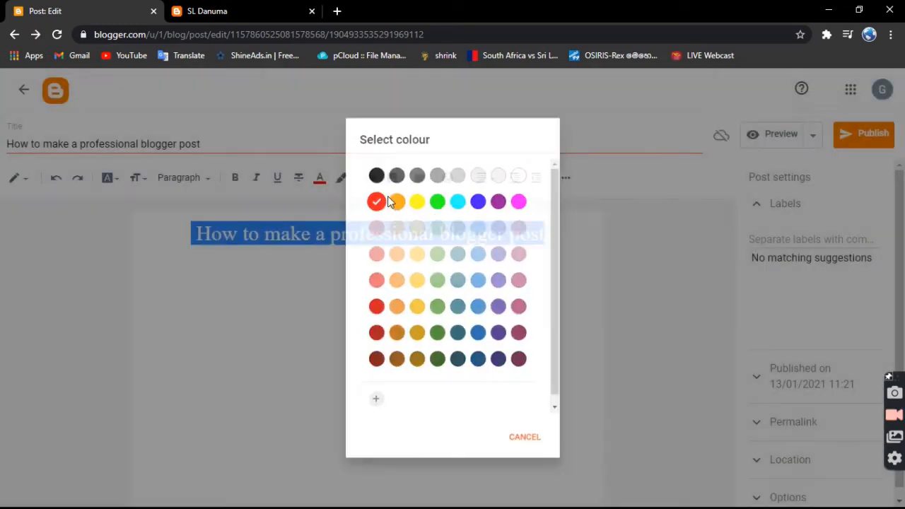
left_click(559, 252)
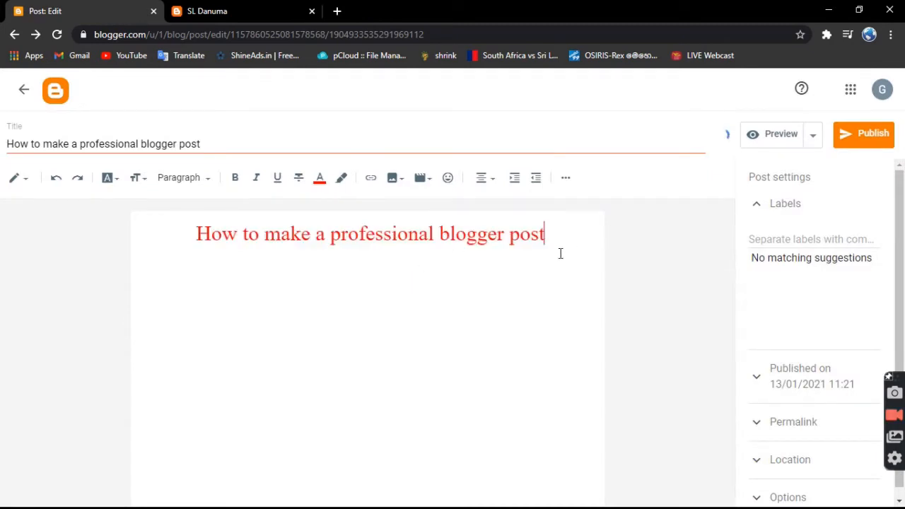
left_click_drag(197, 238, 642, 251)
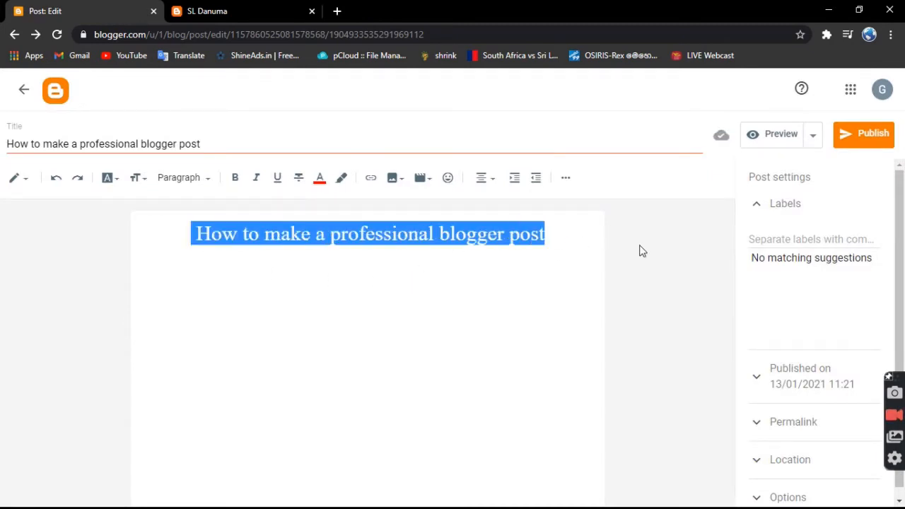
left_click(565, 272)
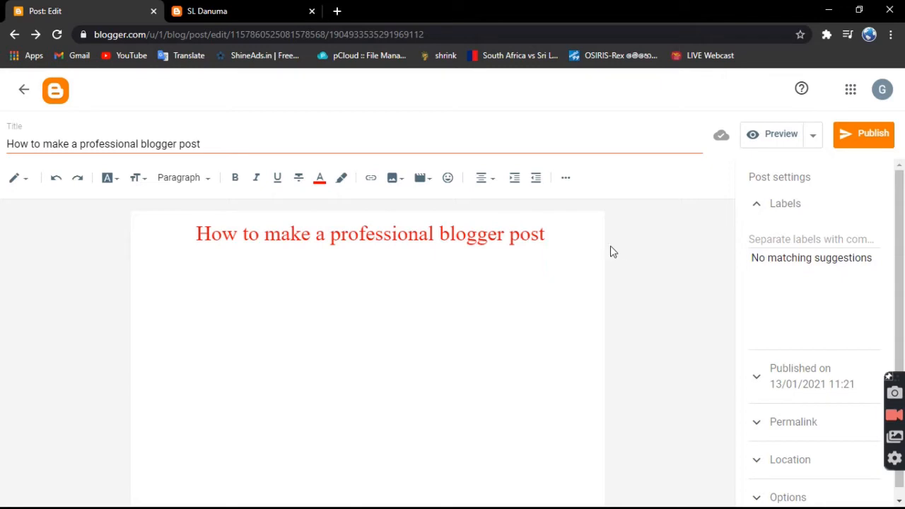
Make the whole heading line bold, italic and underlined.
left_click_drag(572, 234, 143, 269)
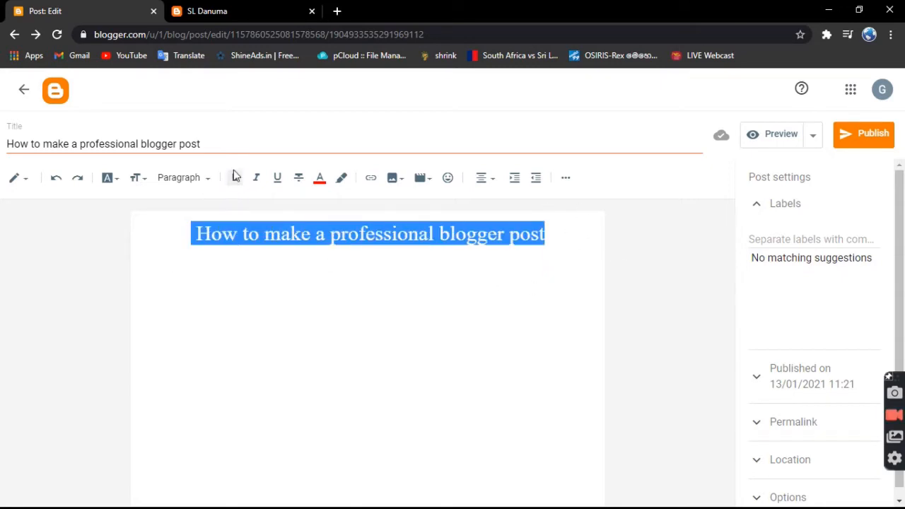
left_click(235, 179)
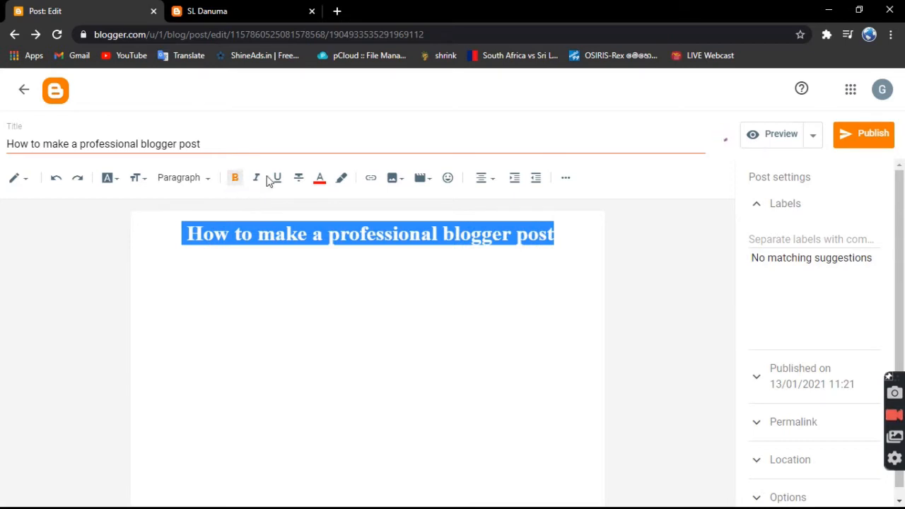
left_click(258, 179)
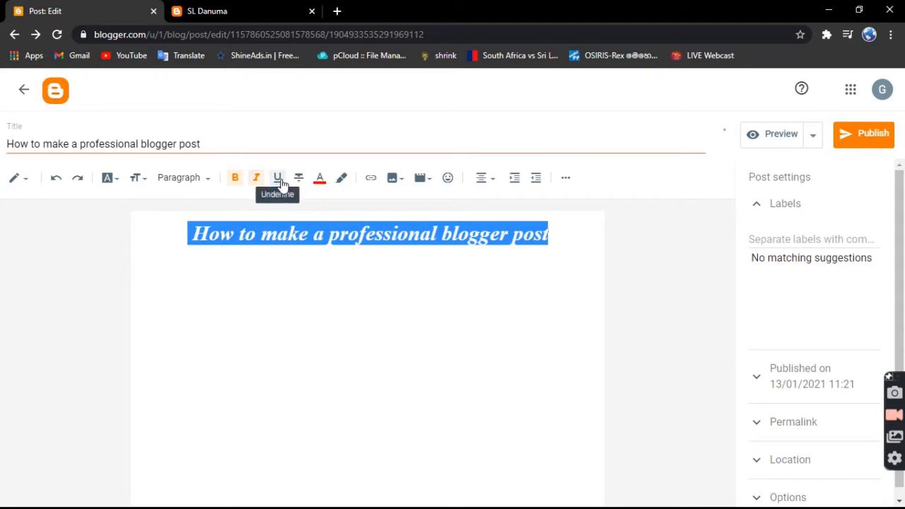
left_click(279, 181)
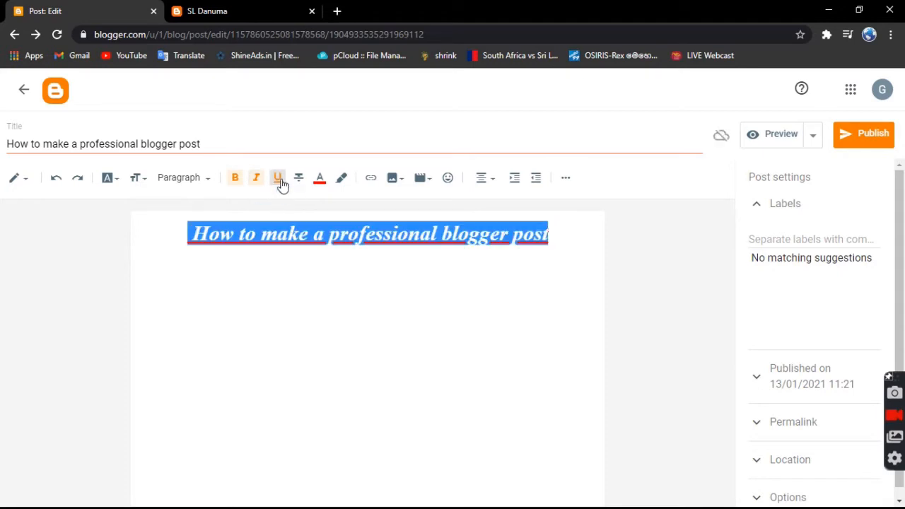
left_click(384, 320)
left_click(550, 235)
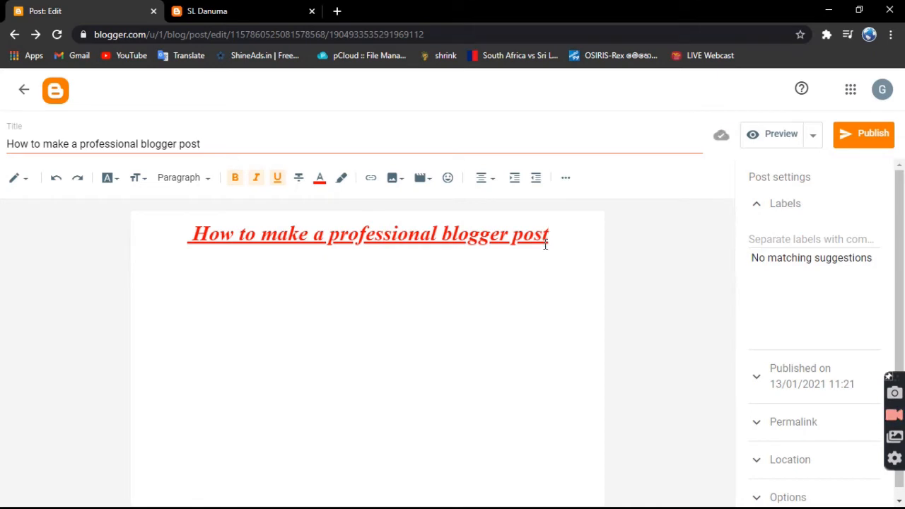
left_click_drag(551, 239, 180, 257)
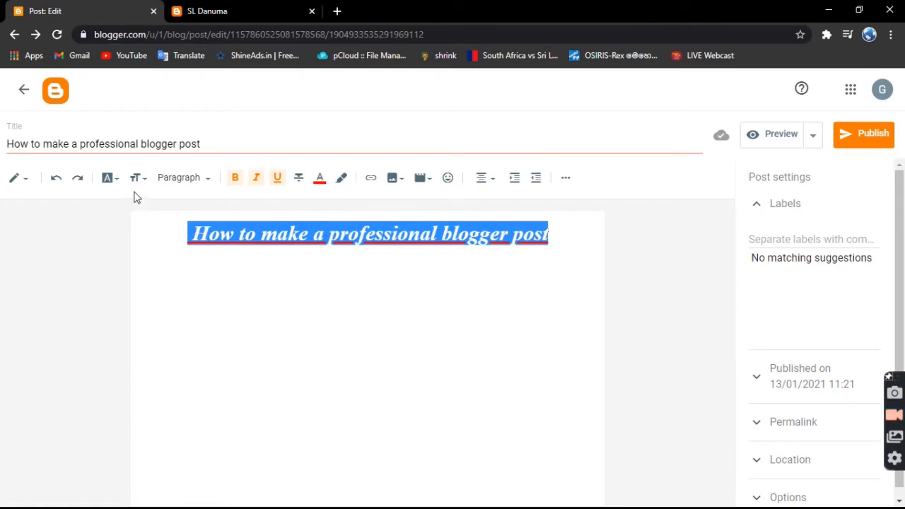
left_click(111, 178)
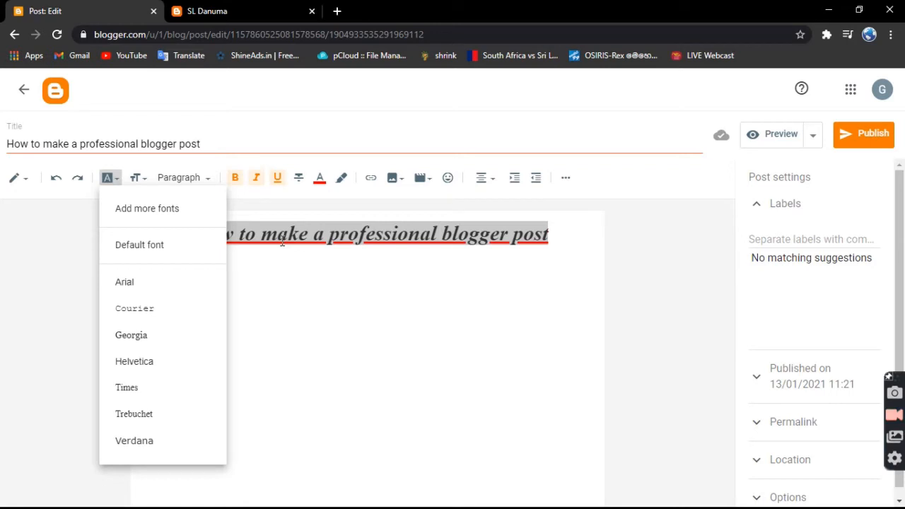
left_click(20, 257)
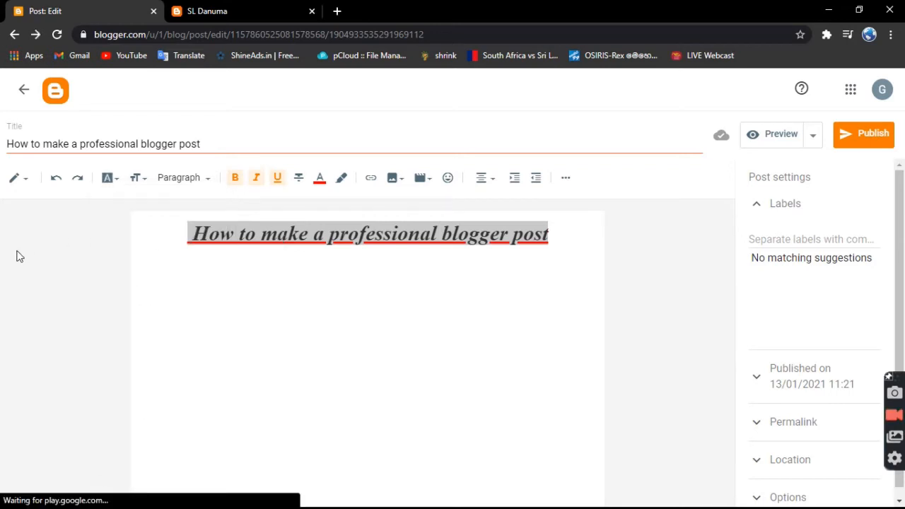
Start a new line below the heading and insert the purple-eyed triangle logo image there, uploaded from the computer's Desktop folder.
left_click(574, 241)
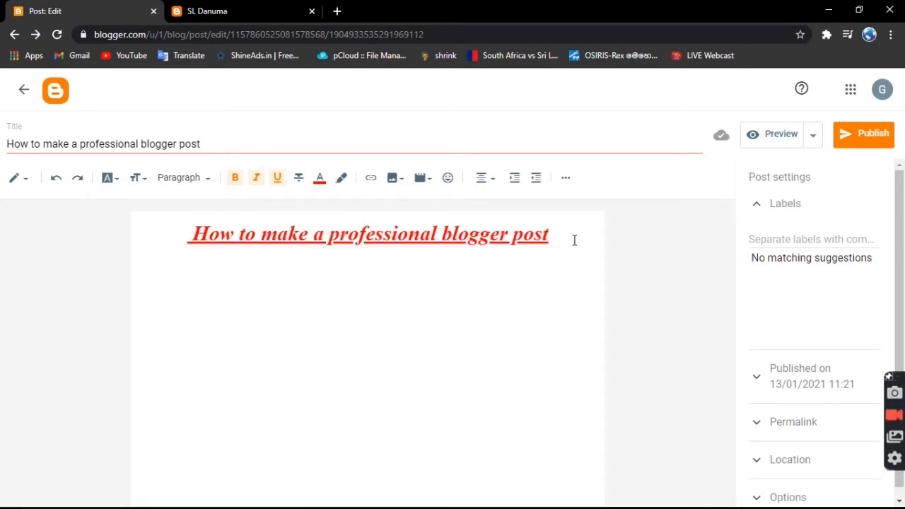
key("Return")
left_click(401, 181)
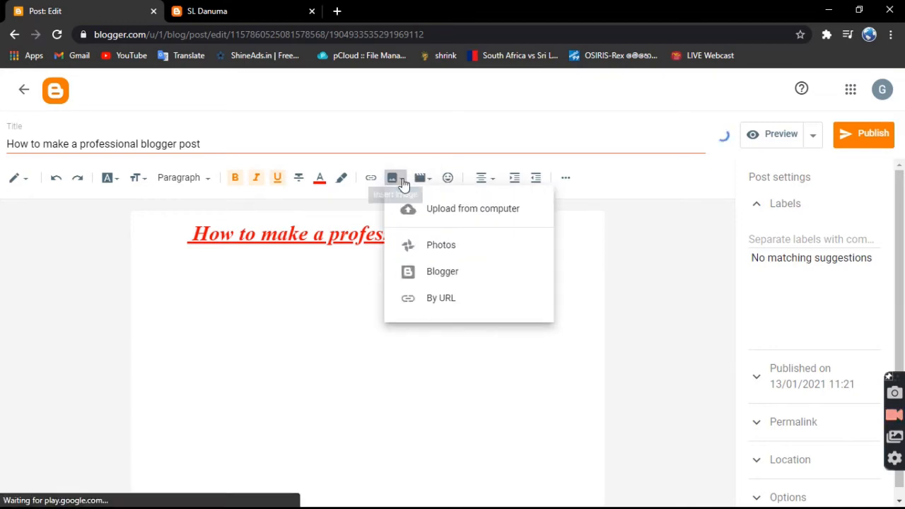
left_click(389, 179)
left_click(390, 179)
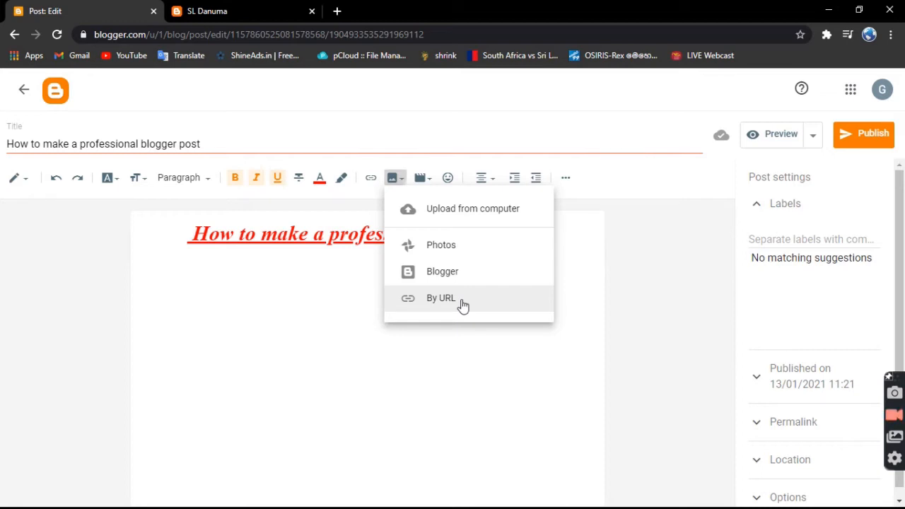
left_click(454, 212)
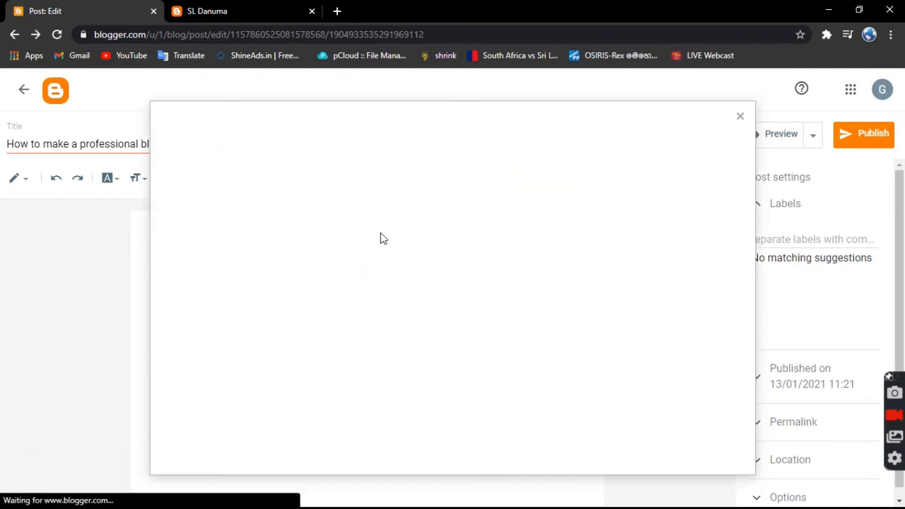
left_click(181, 189)
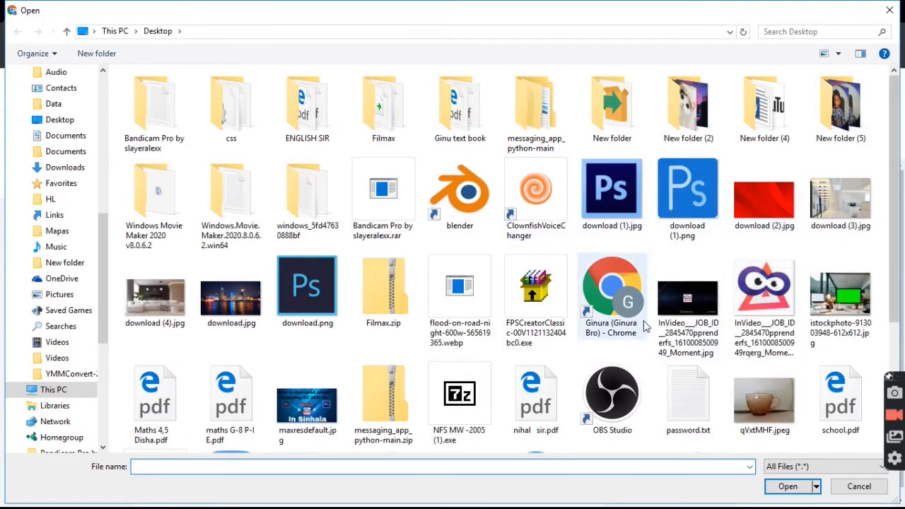
scroll(714, 329, "down", 3)
scroll(676, 312, "up", 3)
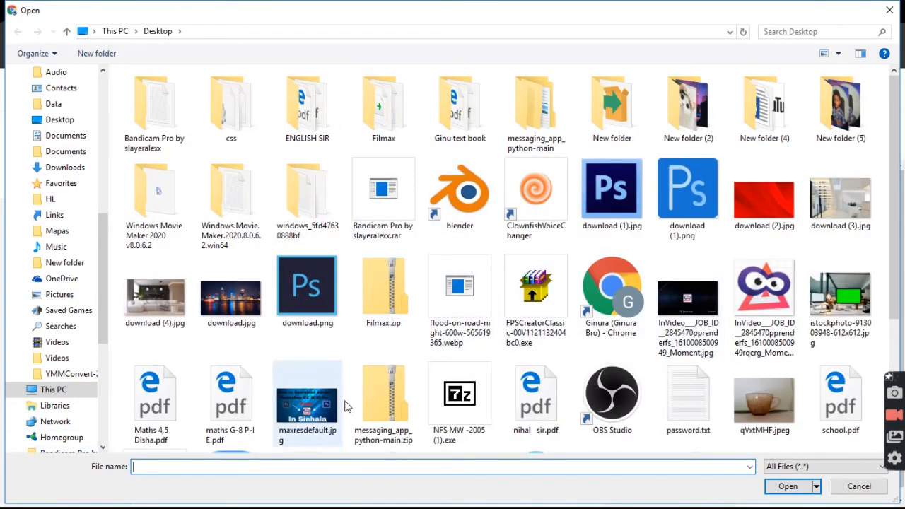
double_click(762, 286)
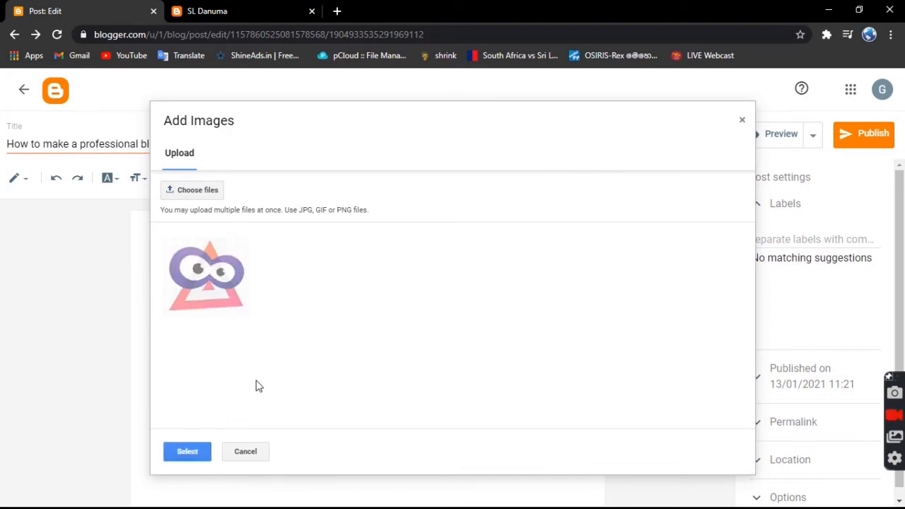
left_click(190, 454)
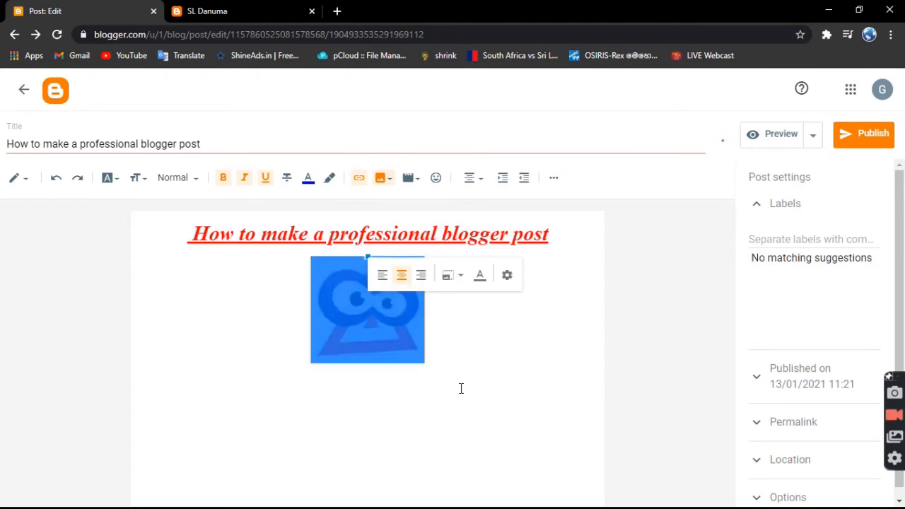
Enlarge the inserted logo image to just over half the width of the post body and place the cursor below it.
left_click(396, 340)
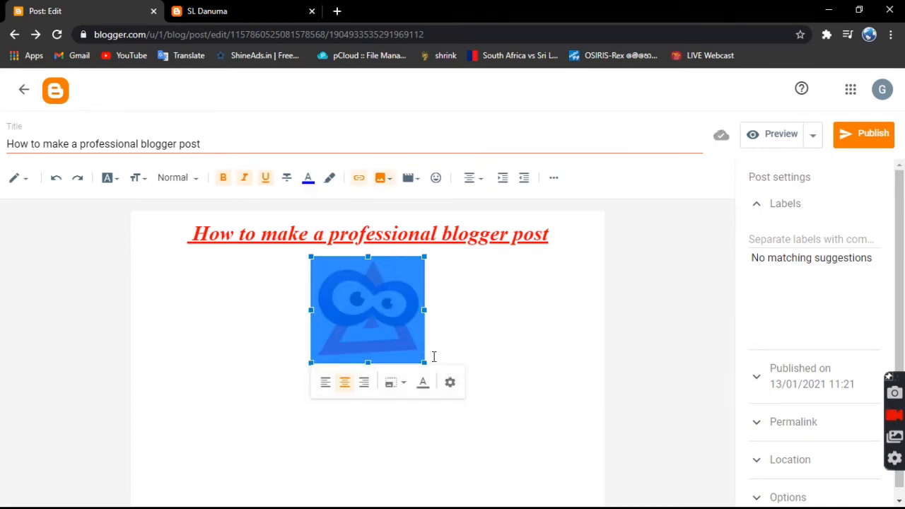
left_click_drag(422, 363, 448, 403)
scroll(474, 424, "down", 1)
left_click_drag(471, 440, 502, 461)
left_click(150, 301)
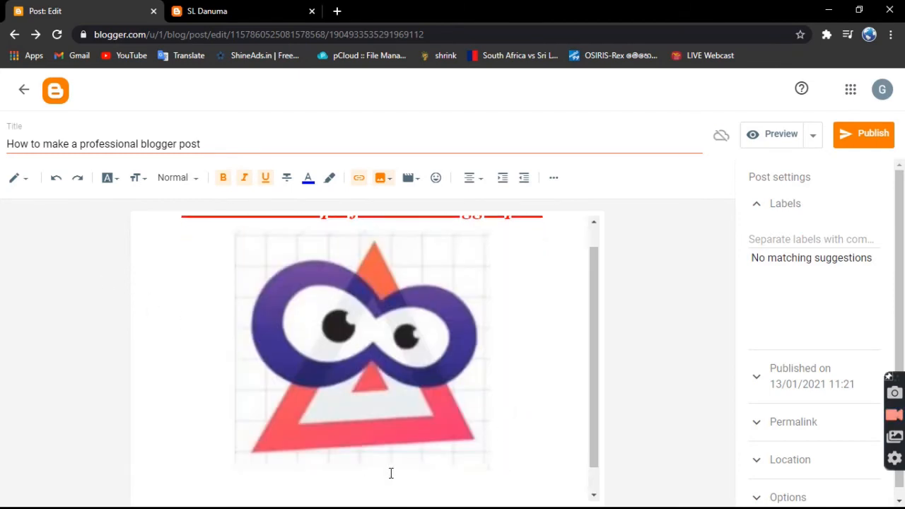
left_click(528, 383)
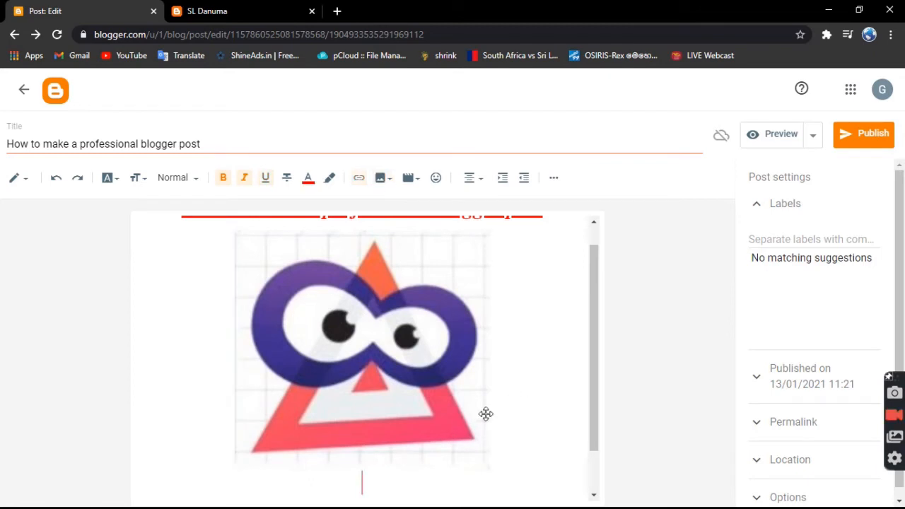
Insert a YouTube video below the image by searching "sl danuma giveaway" and choosing "The best giveaway in sri lanka.From SL Danuma".
scroll(480, 409, "down", 1)
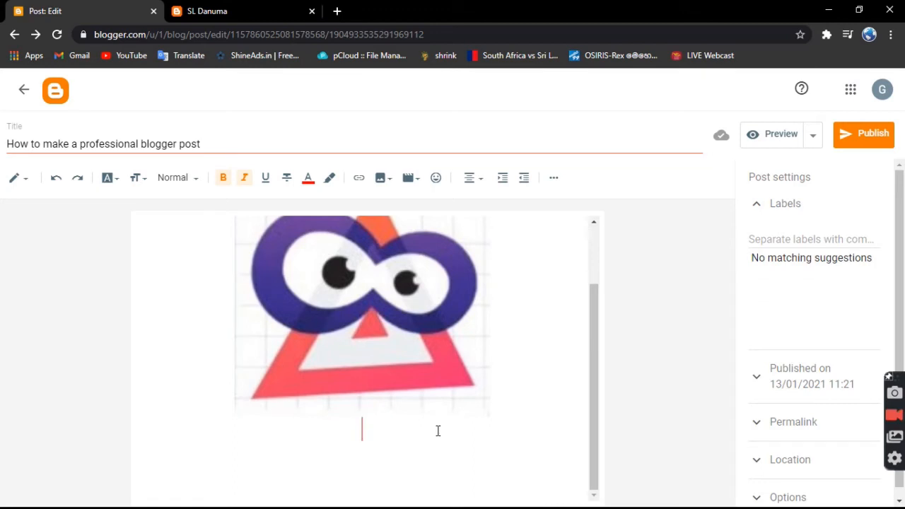
left_click(412, 181)
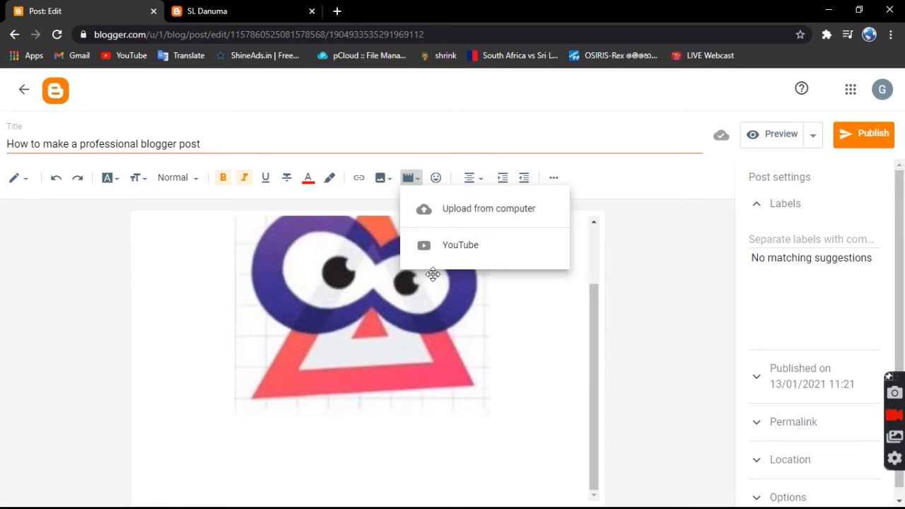
left_click(478, 245)
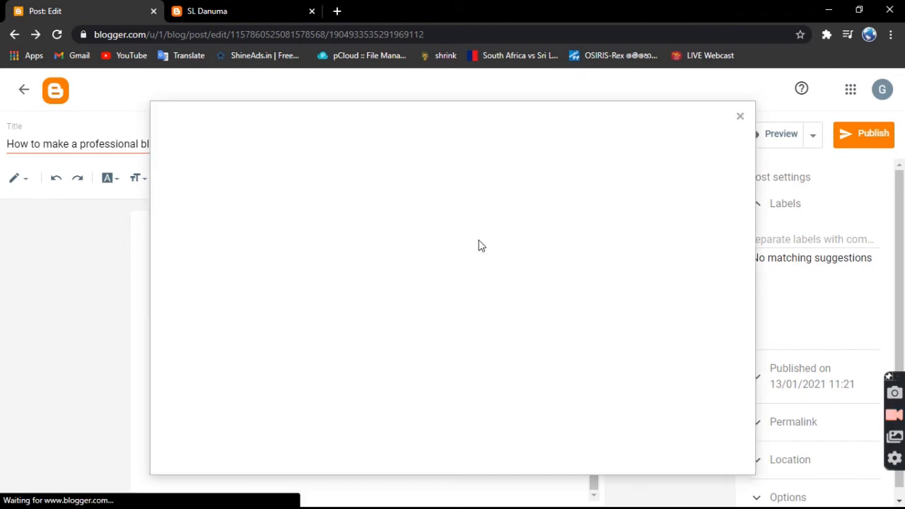
left_click(256, 152)
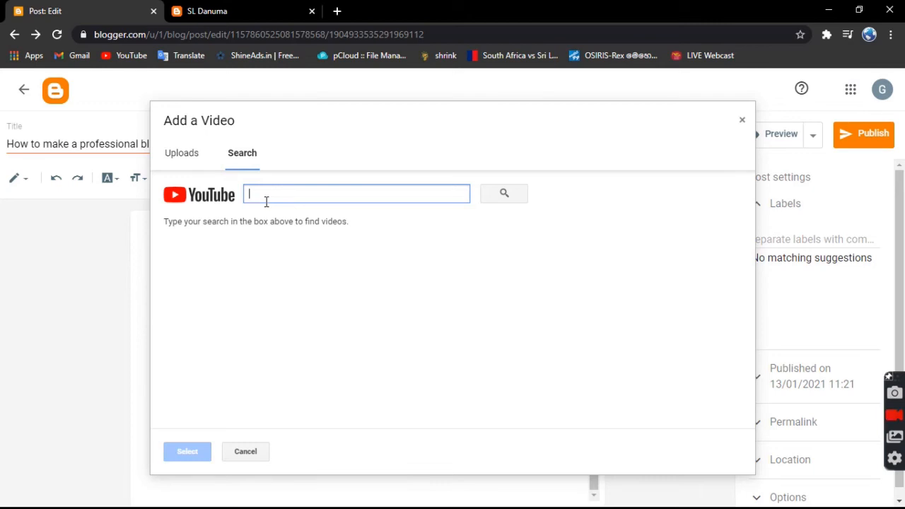
type("sl danuma giv")
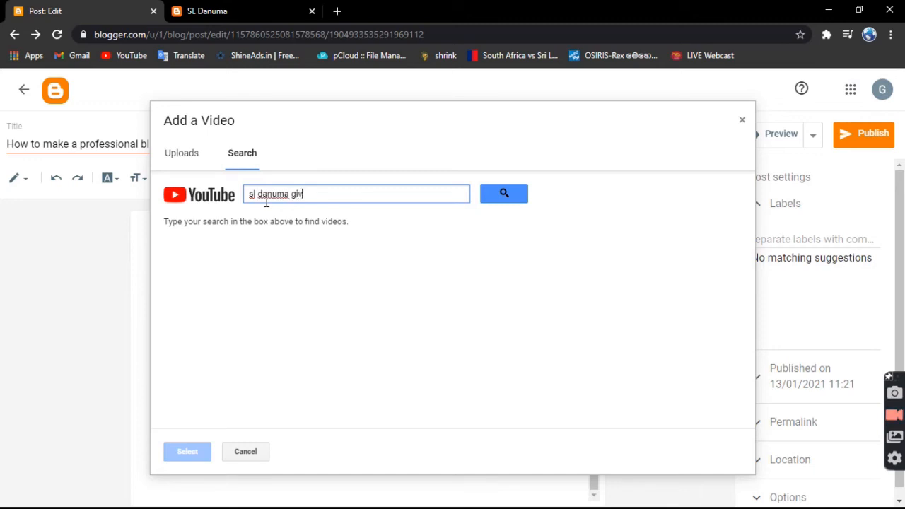
key("Return")
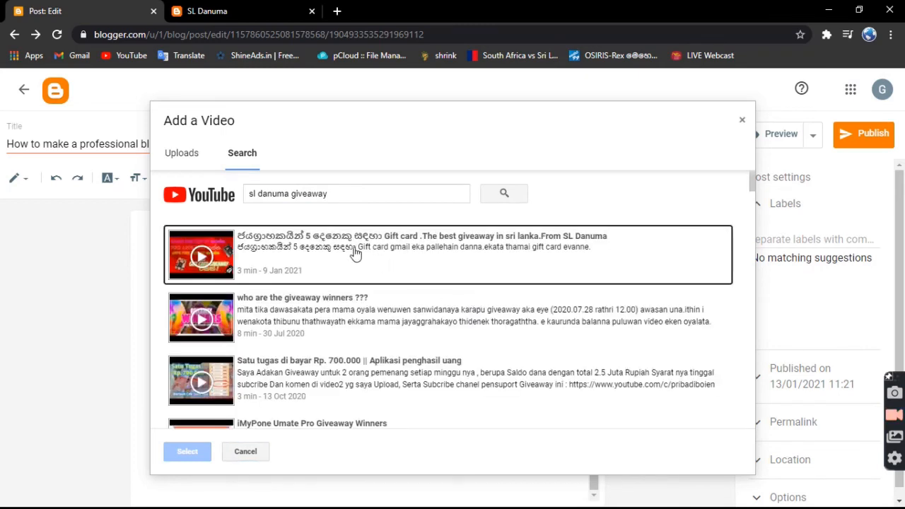
left_click(356, 253)
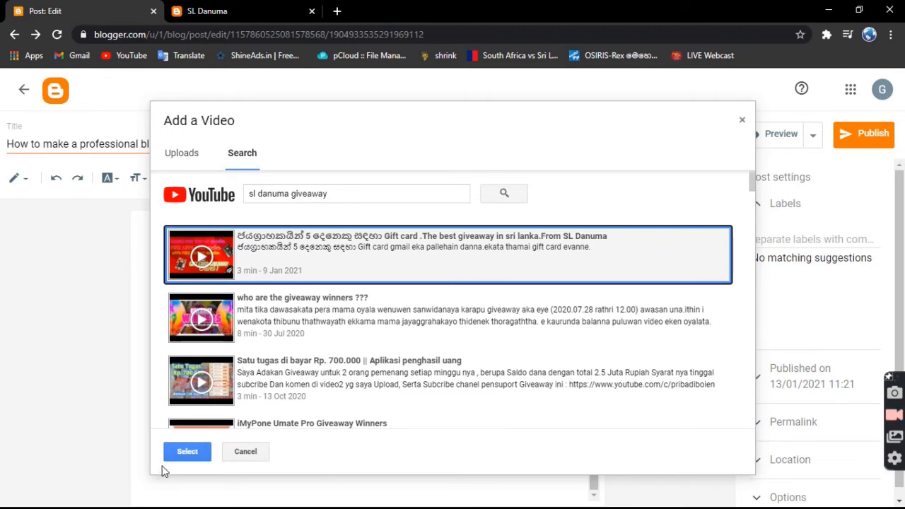
left_click(186, 451)
Widen and heighten the embedded video until its whole gift card giveaway thumbnail fits the frame without repeating.
scroll(391, 400, "down", 3)
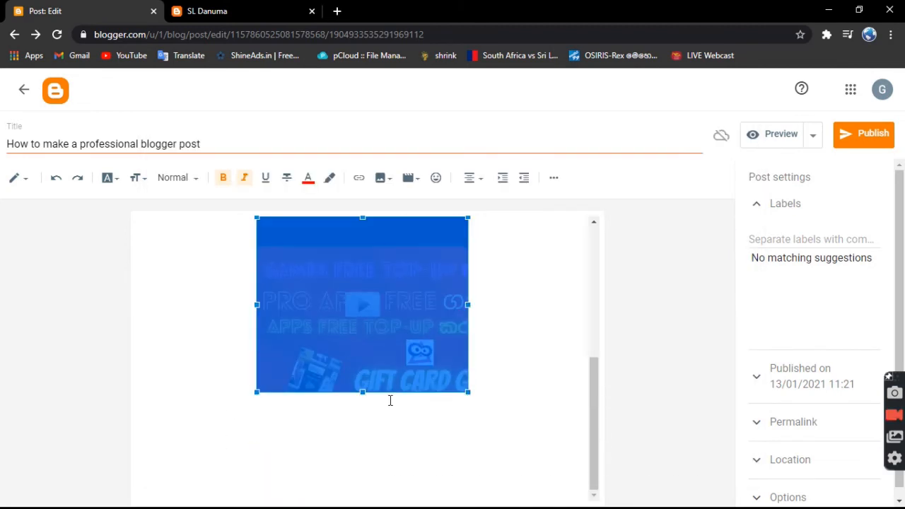
left_click_drag(467, 306, 531, 306)
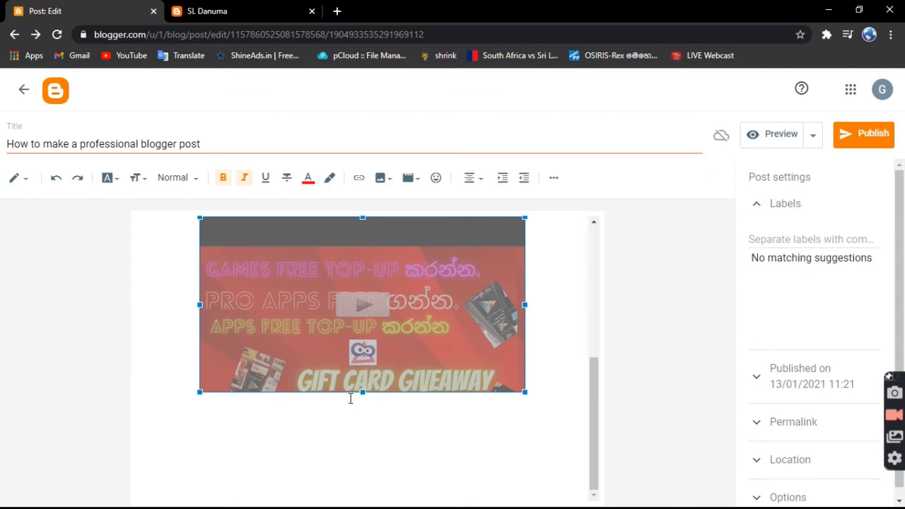
left_click_drag(362, 392, 363, 434)
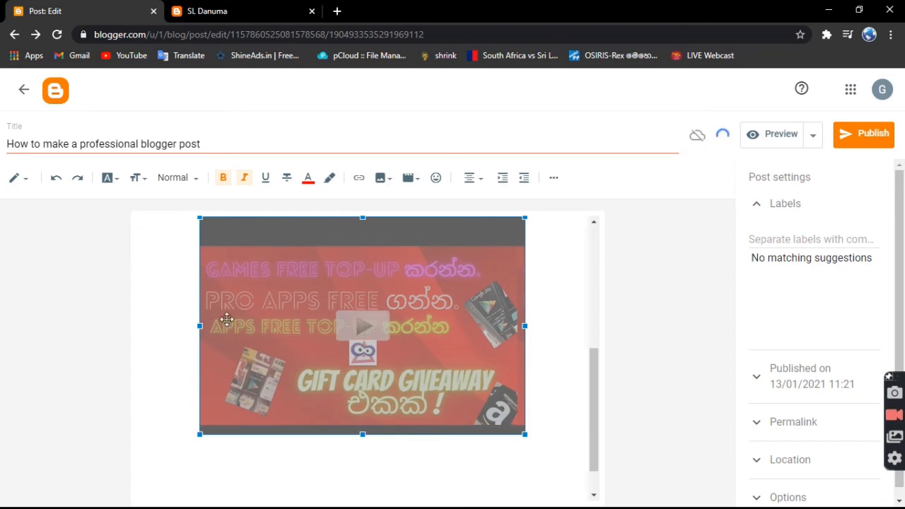
left_click_drag(200, 325, 180, 326)
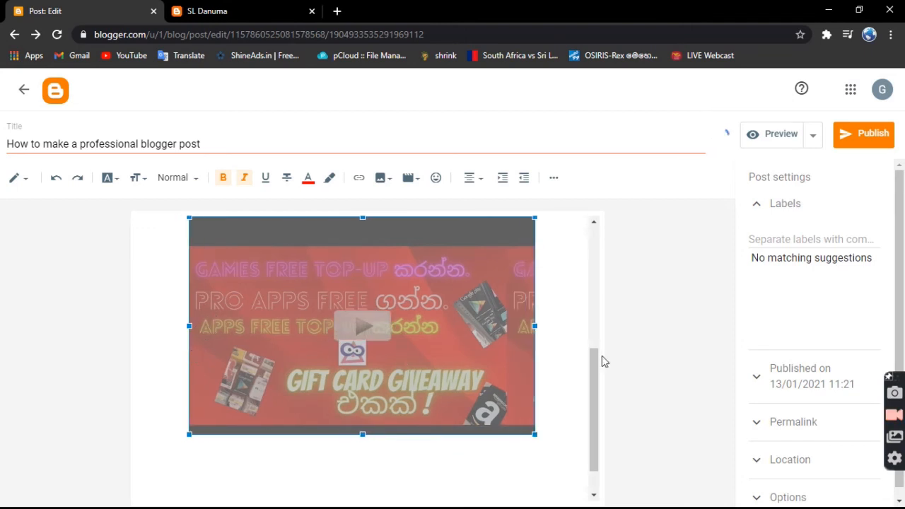
left_click_drag(534, 326, 509, 333)
left_click(547, 327)
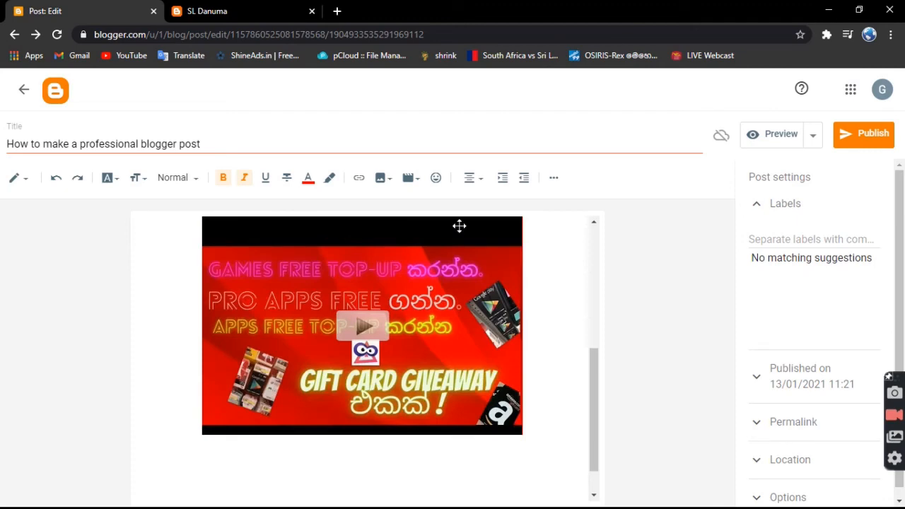
scroll(287, 227, "up", 5)
scroll(360, 339, "down", 6)
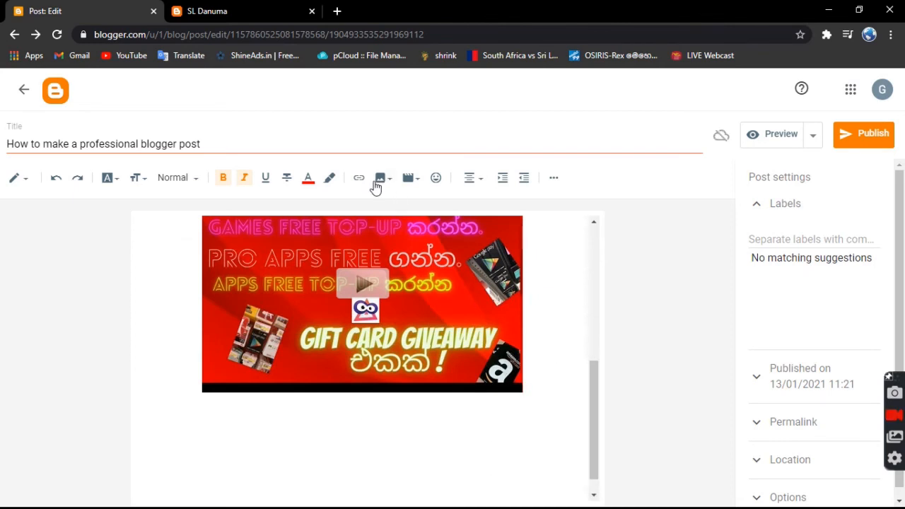
left_click(436, 178)
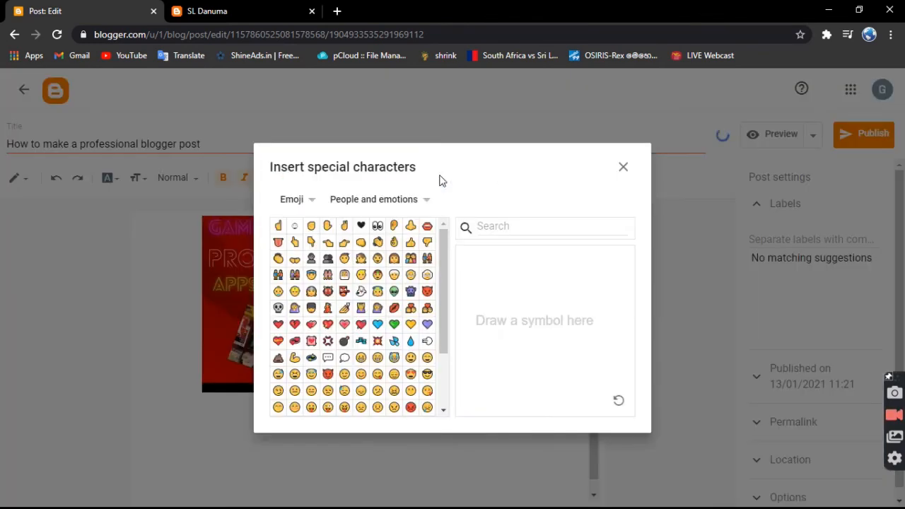
scroll(357, 396, "down", 3)
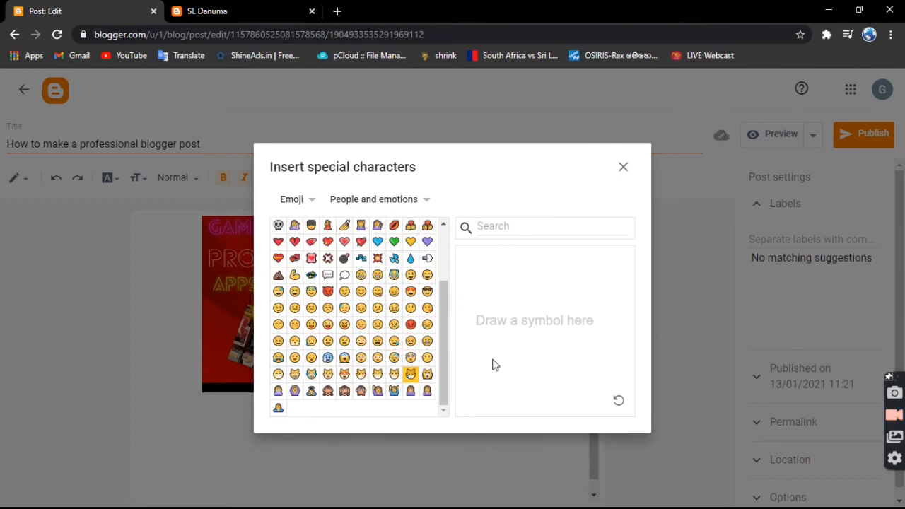
left_click(619, 165)
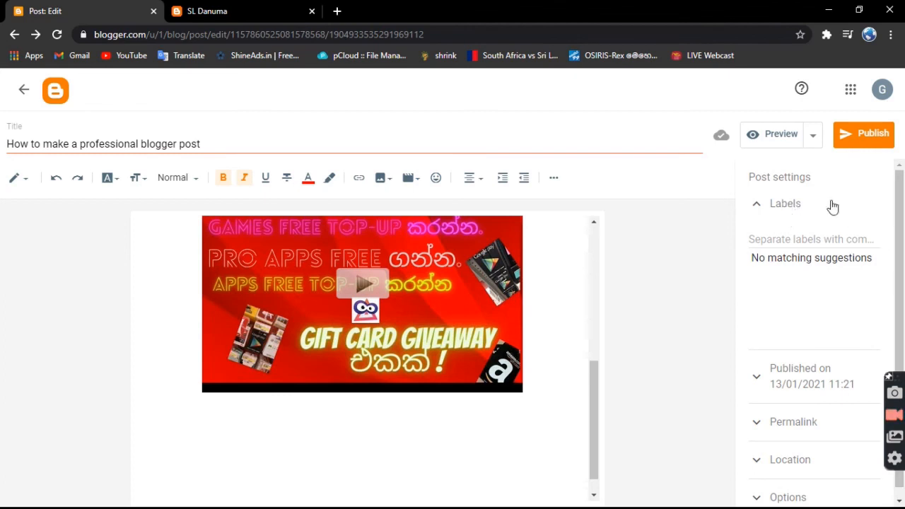
Publish the finished post to the blog and confirm the publication.
left_click(880, 131)
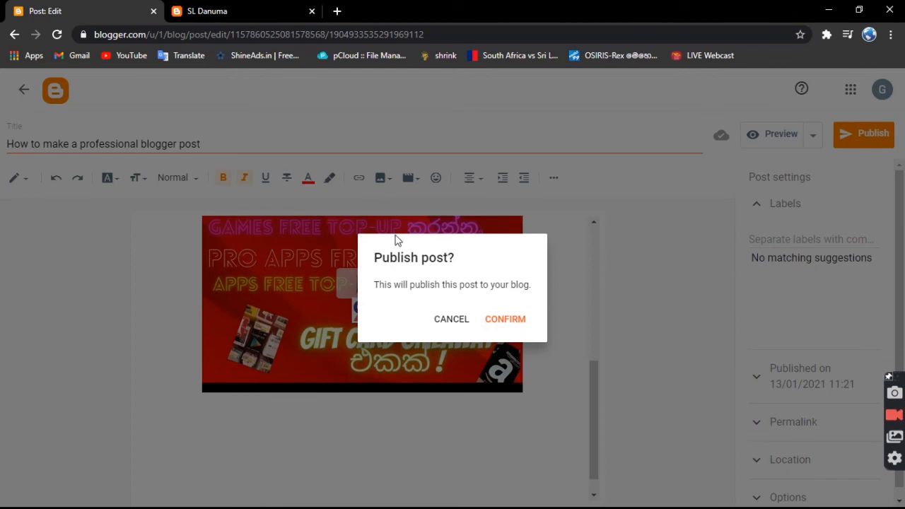
left_click(500, 321)
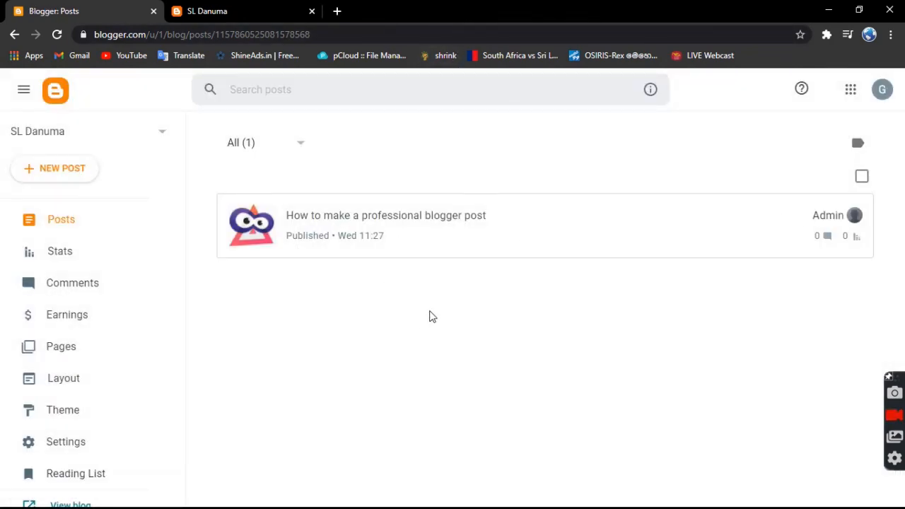
Open the live blog to check the published post and return to the list of posts.
scroll(69, 304, "down", 3)
left_click(75, 418)
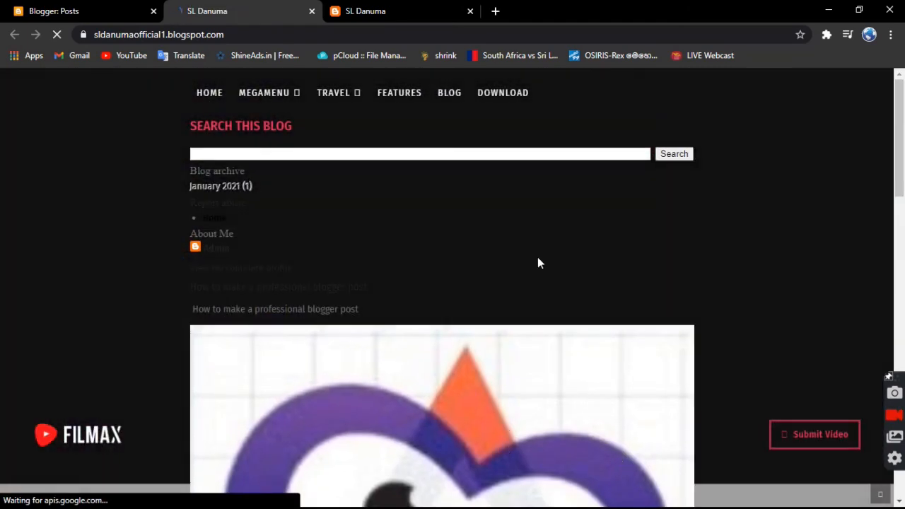
left_click(22, 6)
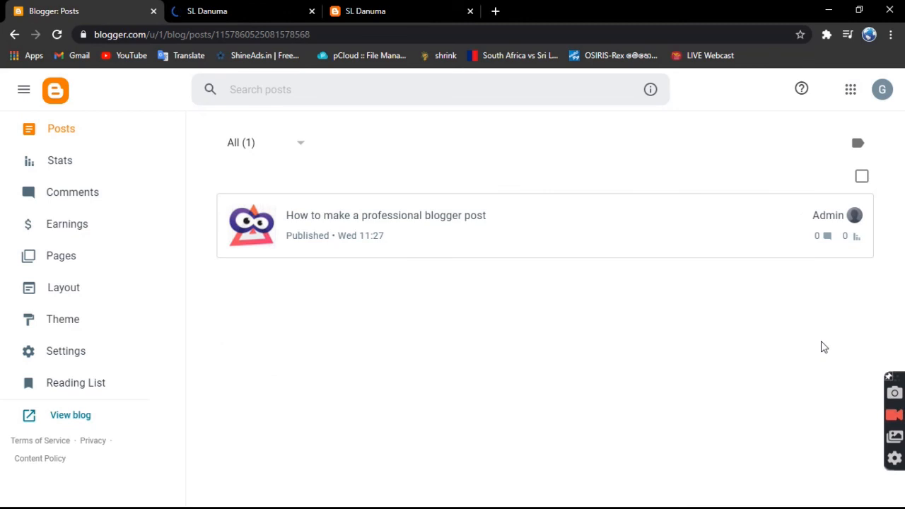